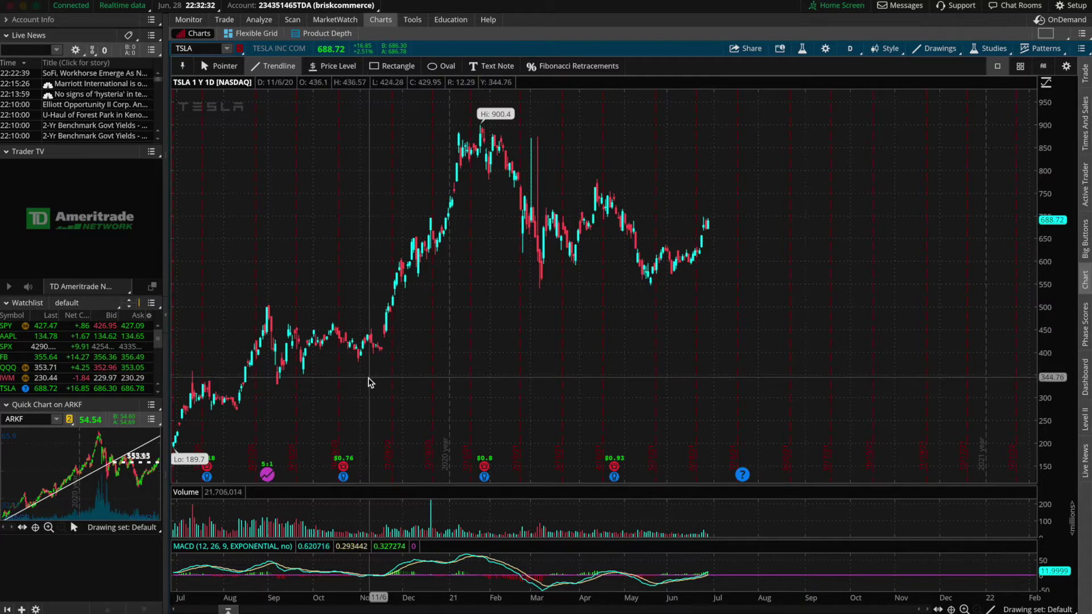
Anchor a trendline at TSLA's January high near 900.4.
{"action": "left_click", "coordinate": [482, 125]}
Finish TSLA's falling trendline past the latest candles and add a flat support line along the lows.
{"action": "left_click", "coordinate": [743, 233]}
{"action": "left_click", "coordinate": [411, 278]}
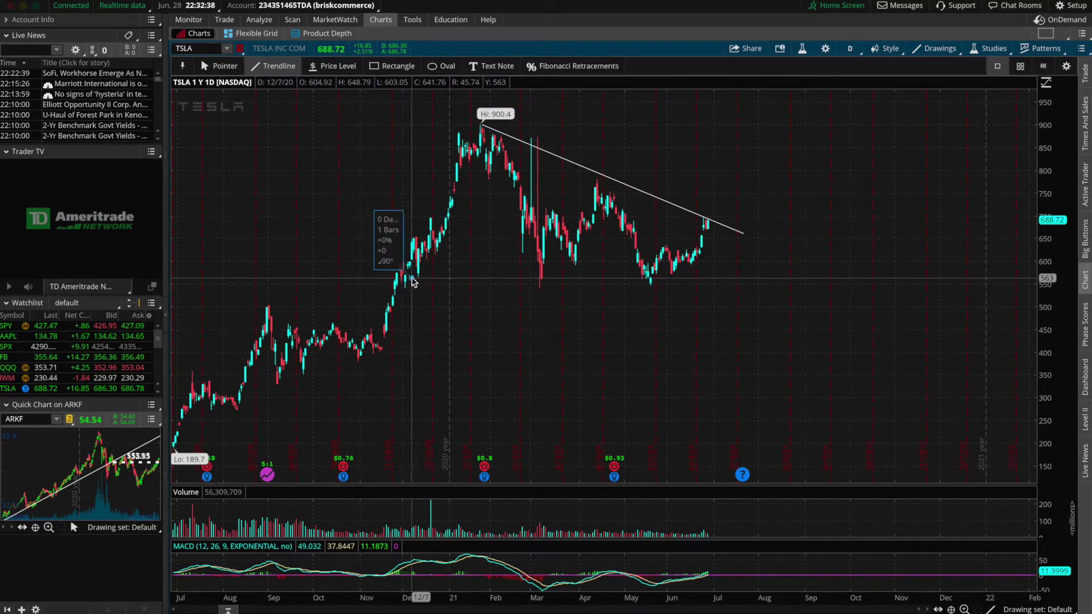
{"action": "left_click", "coordinate": [741, 280]}
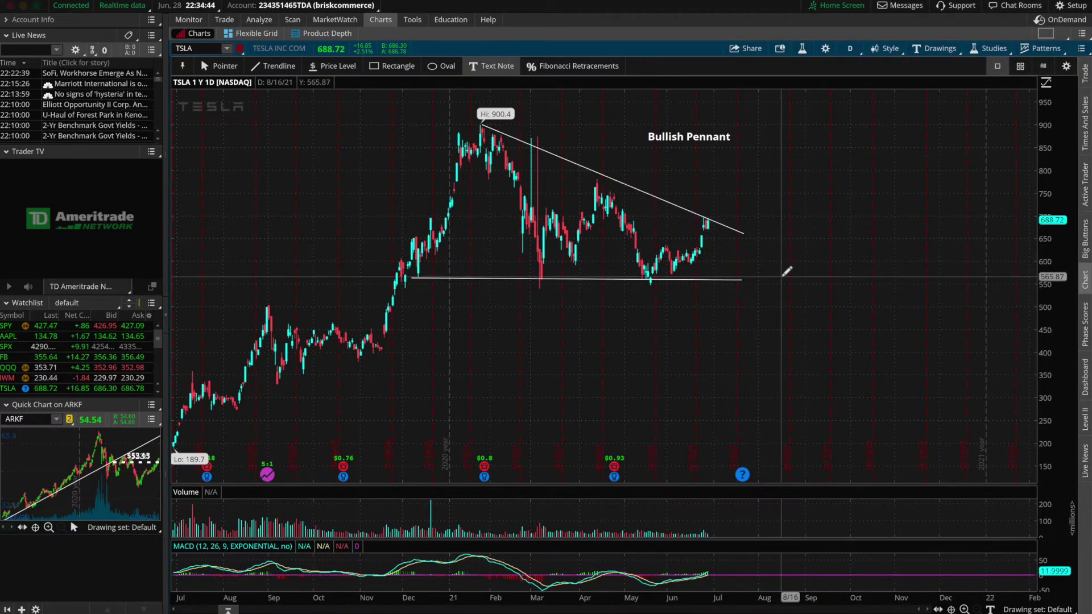
{"action": "left_click_drag", "start_coordinate": [671, 268], "coordinate": [780, 258]}
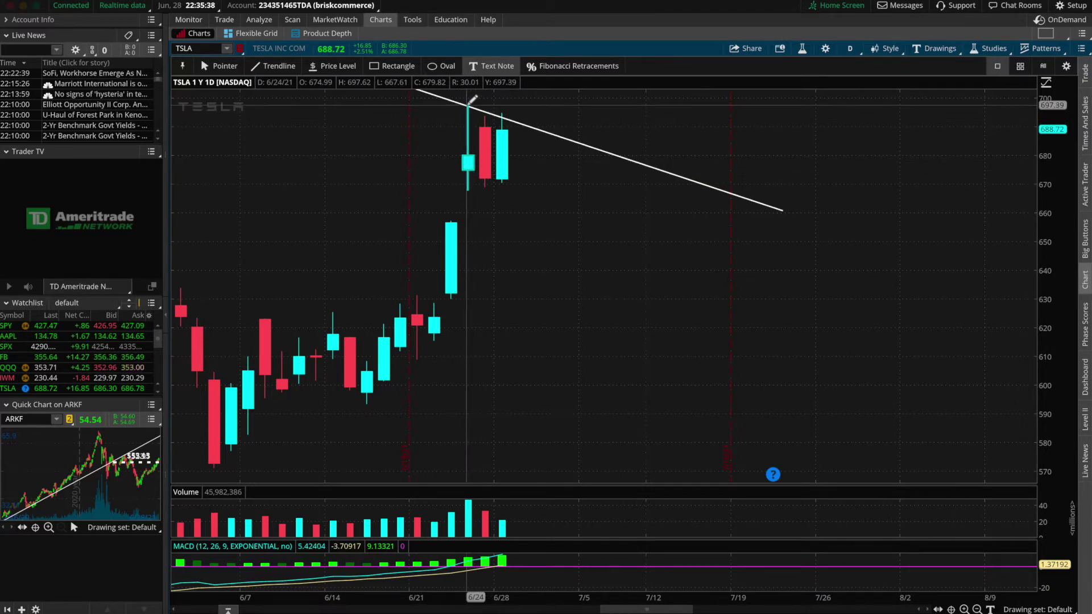
Zoom the TSLA chart in and out around recent months to compare the latest candles with the pennant line.
{"action": "mouse_move", "coordinate": [471, 100]}
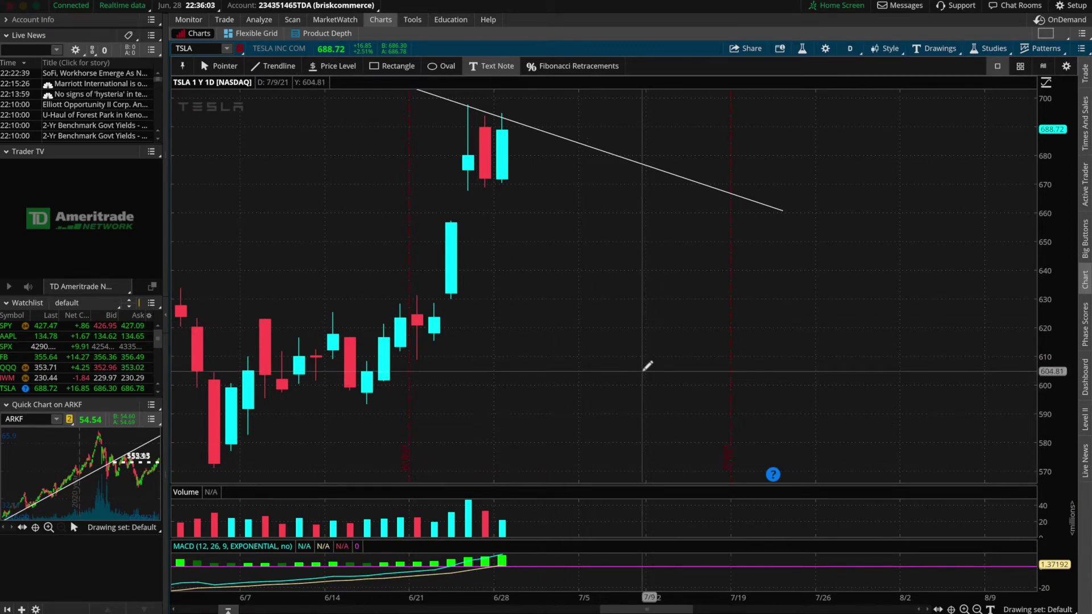
{"action": "scroll", "coordinate": [645, 295], "scroll_direction": "down", "scroll_amount": 5}
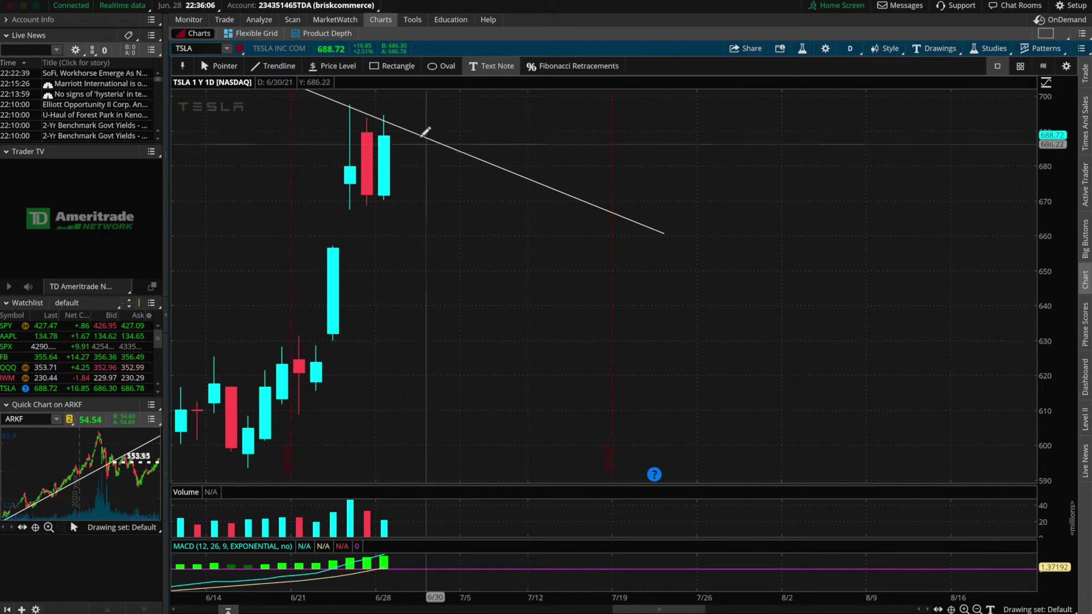
{"action": "scroll", "coordinate": [433, 318], "scroll_direction": "down", "scroll_amount": 2}
{"action": "scroll", "coordinate": [433, 317], "scroll_direction": "up", "scroll_amount": 2}
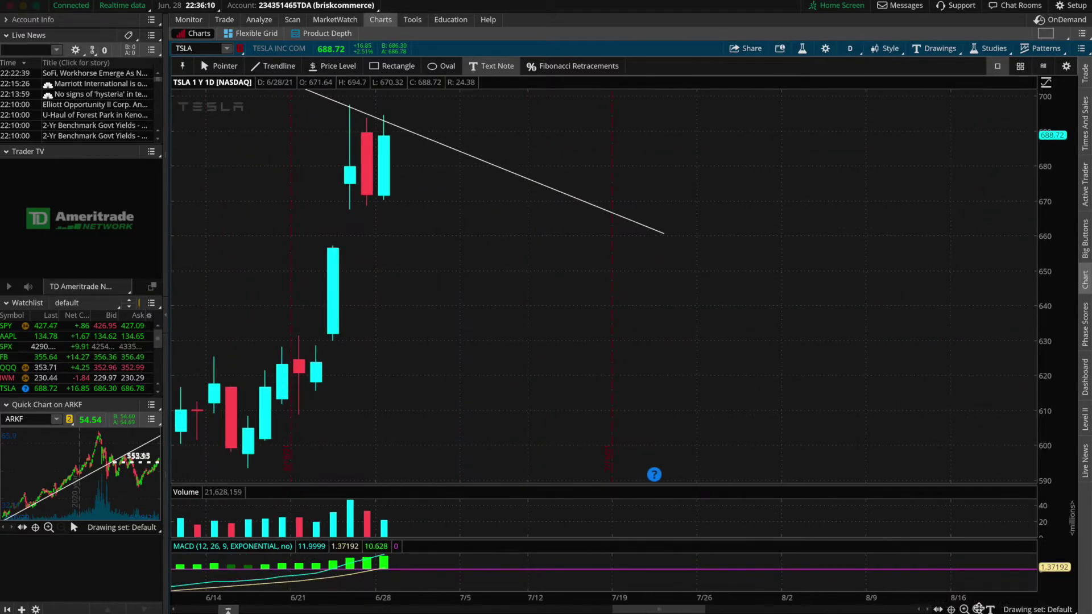
{"action": "scroll", "coordinate": [603, 284], "scroll_direction": "down", "scroll_amount": 5}
{"action": "scroll", "coordinate": [614, 353], "scroll_direction": "up", "scroll_amount": 5}
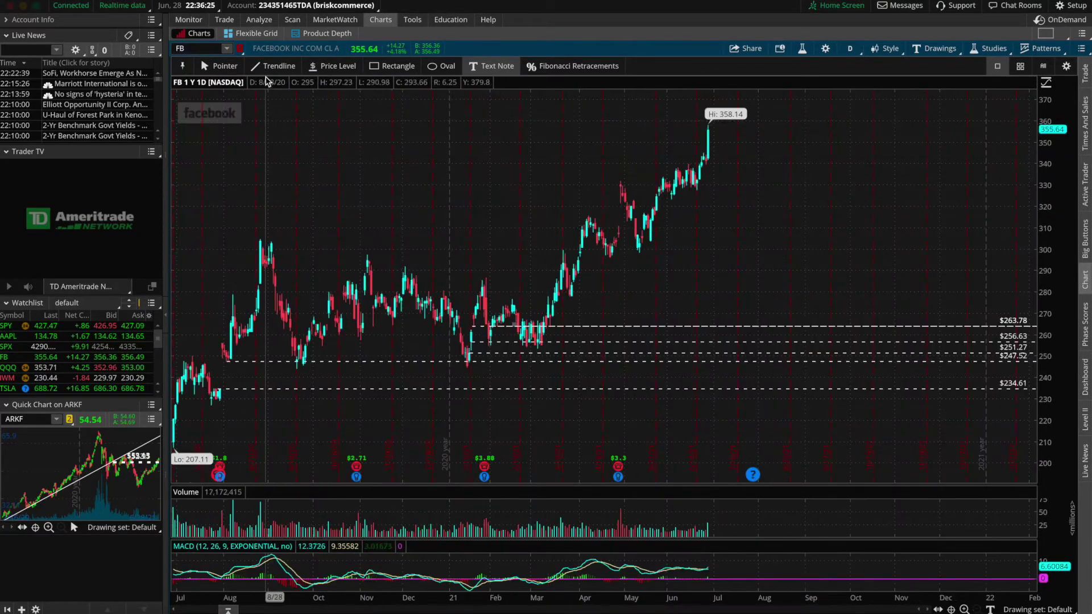
Switch to FB and draw a falling trendline from the late-August high and a rising one from the early-August low.
{"action": "left_click", "coordinate": [273, 66]}
{"action": "mouse_move", "coordinate": [261, 236]}
{"action": "left_mouse_down"}
{"action": "mouse_move", "coordinate": [560, 310]}
{"action": "mouse_move", "coordinate": [563, 294]}
{"action": "left_mouse_up"}
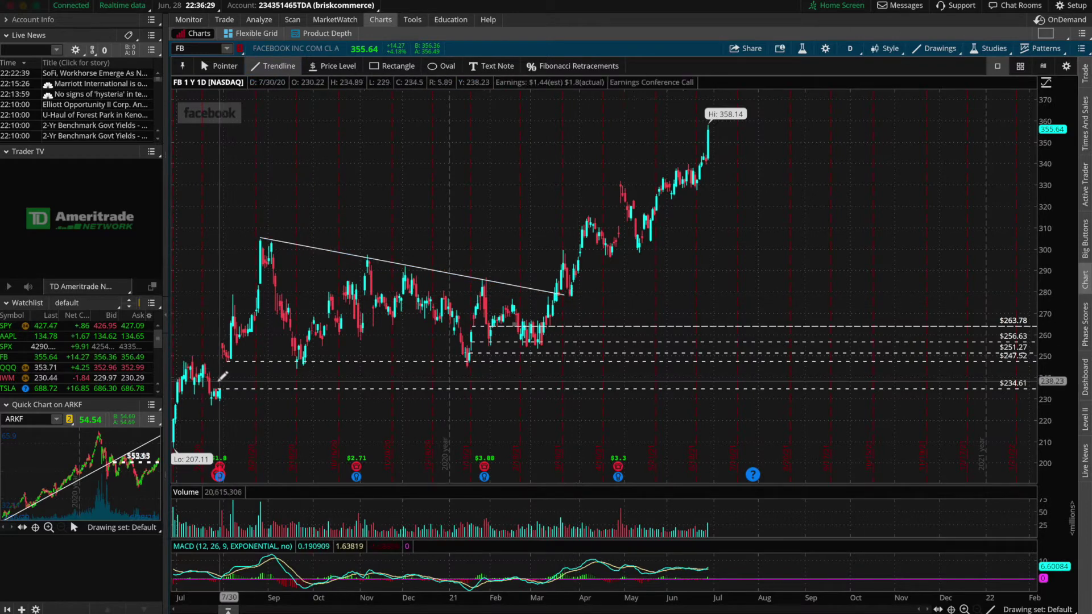
{"action": "left_click_drag", "start_coordinate": [212, 404], "coordinate": [563, 342]}
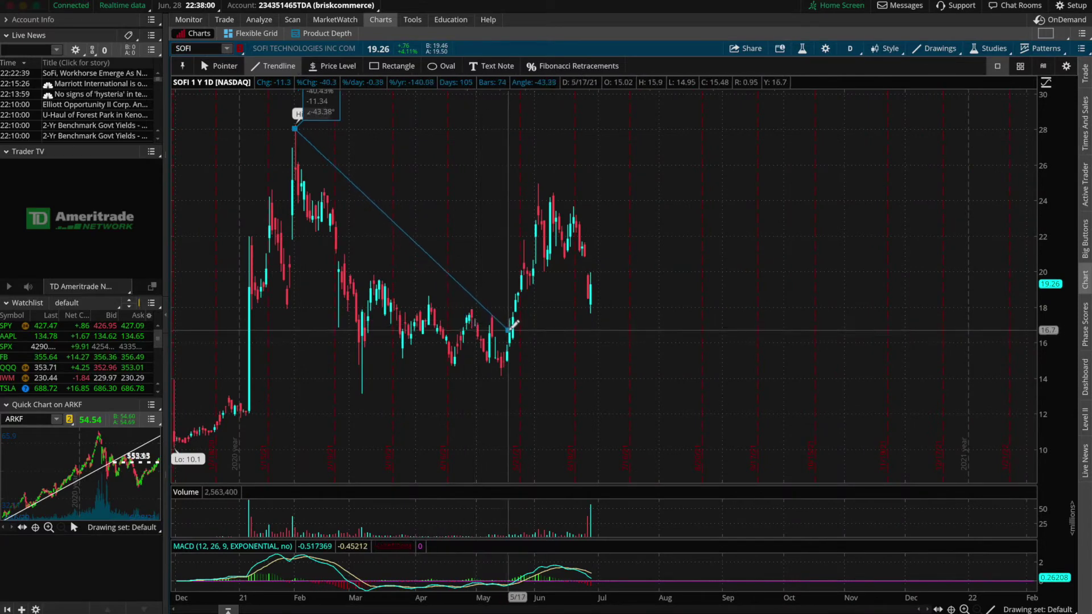
Finish SOFI's falling trendline at mid-May and add a lower trendline from the January low to the May low.
{"action": "left_click", "coordinate": [510, 331]}
{"action": "left_click", "coordinate": [245, 416]}
{"action": "left_click", "coordinate": [510, 364]}
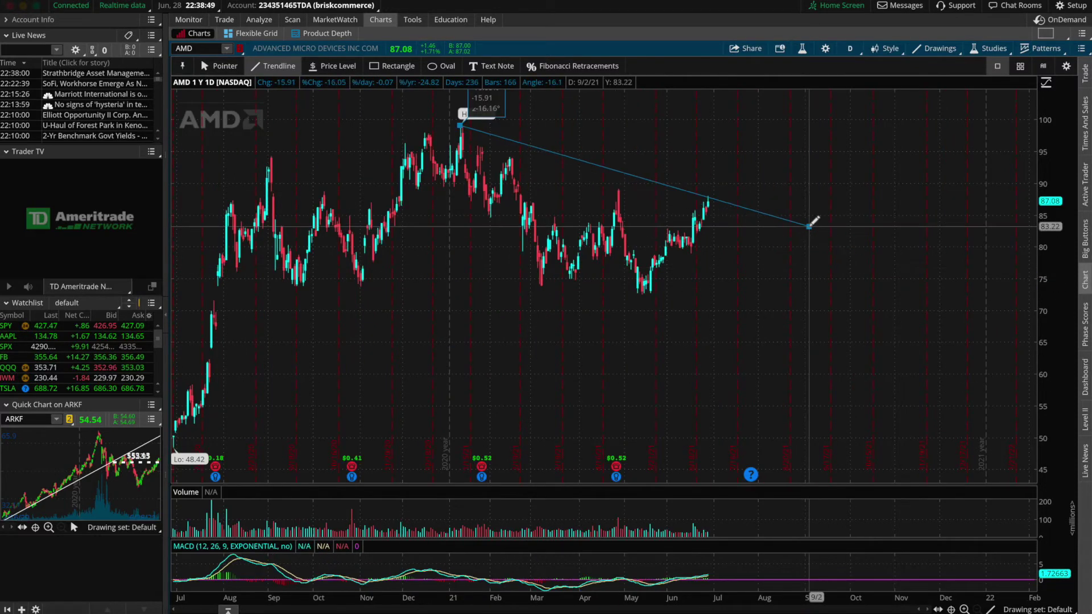
On AMD, finish the falling trendline from the 99.23 high and draw a lower line from the August to May lows.
{"action": "left_click", "coordinate": [808, 226]}
{"action": "left_click", "coordinate": [258, 278]}
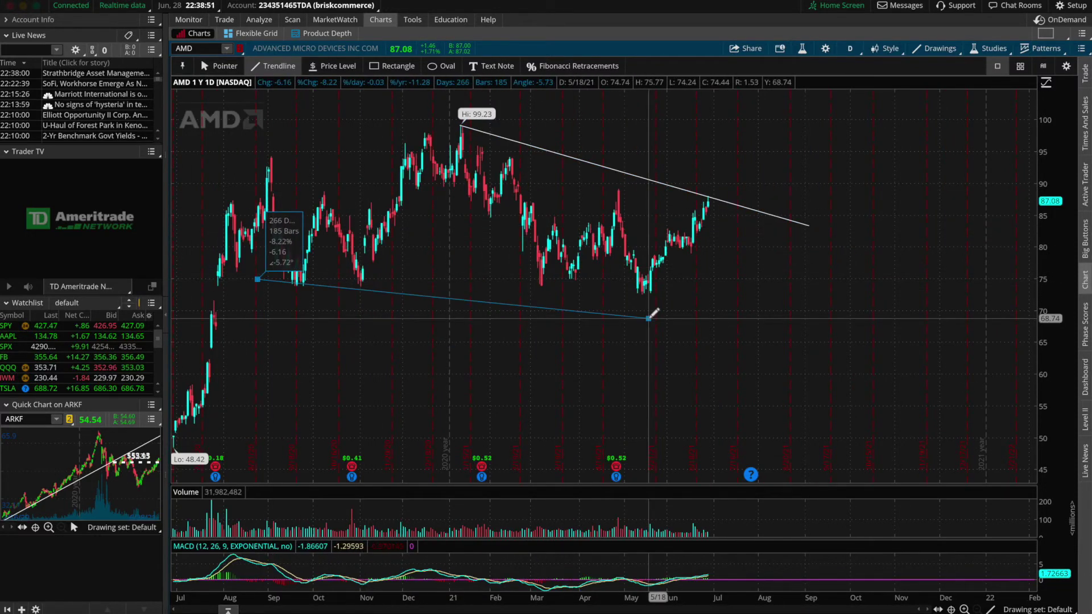
{"action": "left_click", "coordinate": [787, 297]}
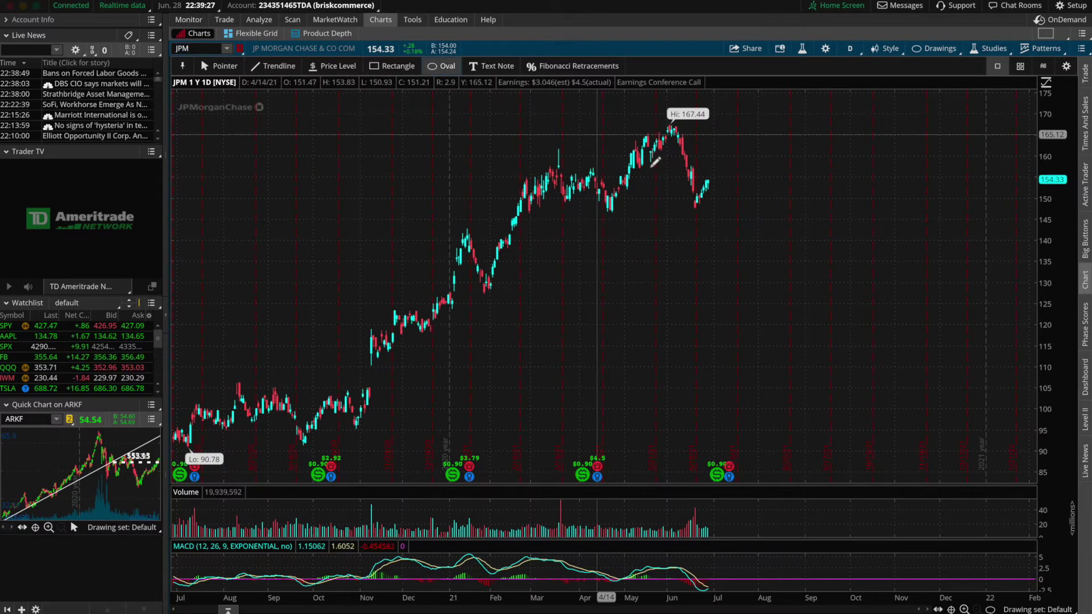
Circle JPM's latest bounce and its June high with two ovals.
{"action": "left_click", "coordinate": [705, 172]}
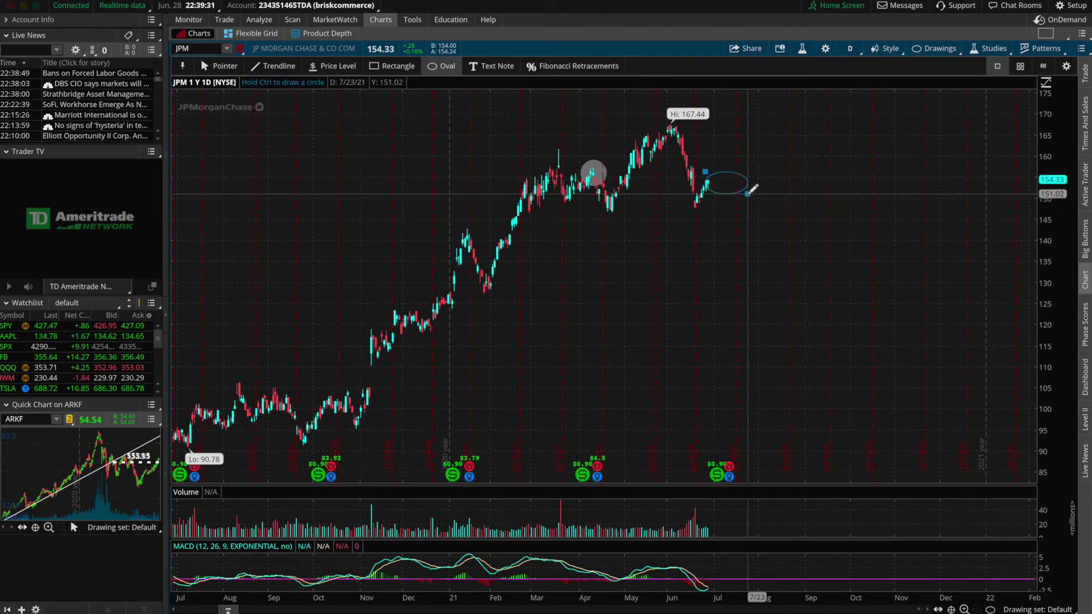
{"action": "left_click", "coordinate": [733, 192]}
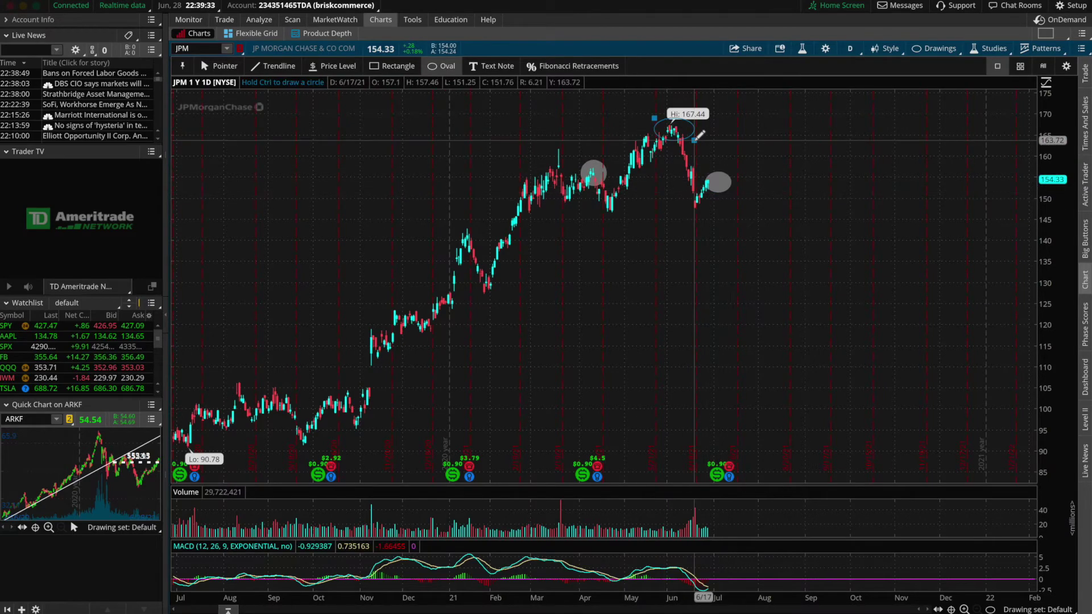
{"action": "left_click", "coordinate": [654, 119]}
{"action": "left_click", "coordinate": [695, 141]}
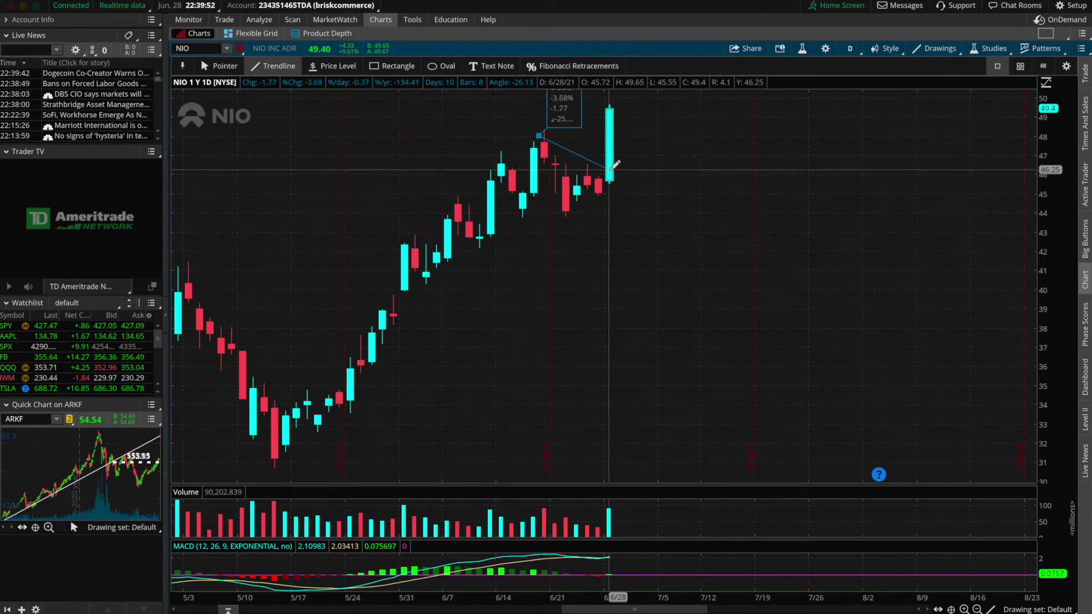
On NIO, finish the falling trendline at the late-June candle and draw a second trendline below it.
{"action": "left_click", "coordinate": [606, 177]}
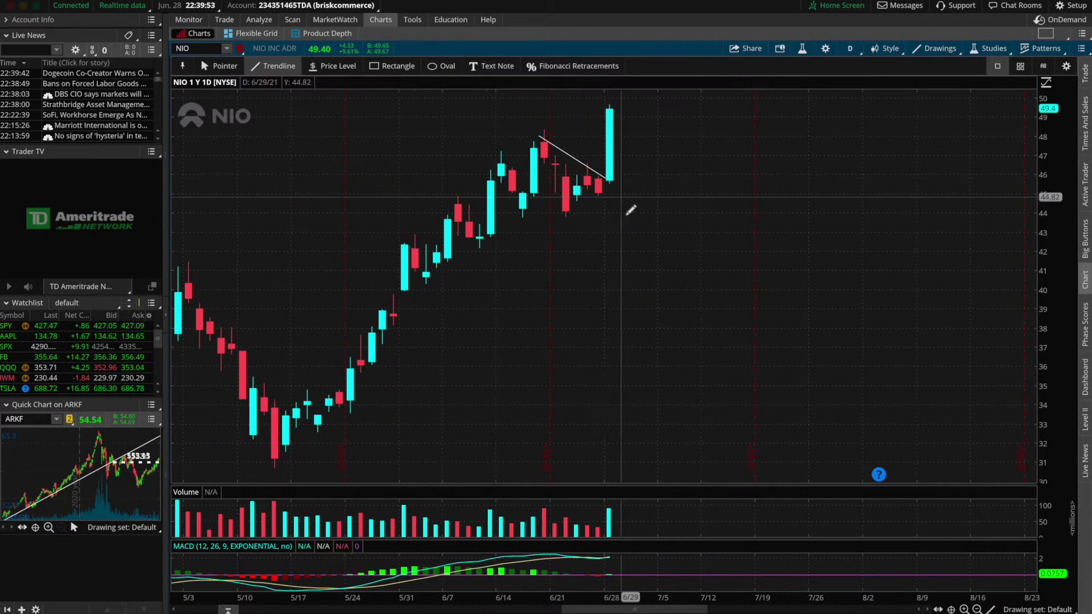
{"action": "left_click", "coordinate": [495, 236]}
{"action": "left_click", "coordinate": [605, 191]}
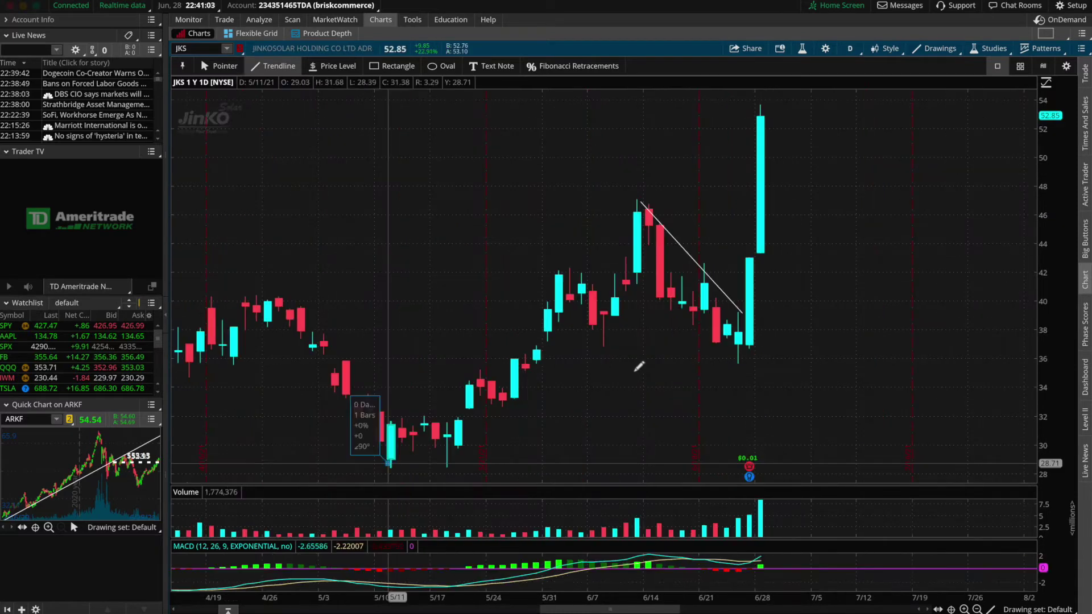
Finish the CSIQ trendline from the May low, then draw a falling line from a prior high and a rising line from the April low.
{"action": "left_click", "coordinate": [755, 349]}
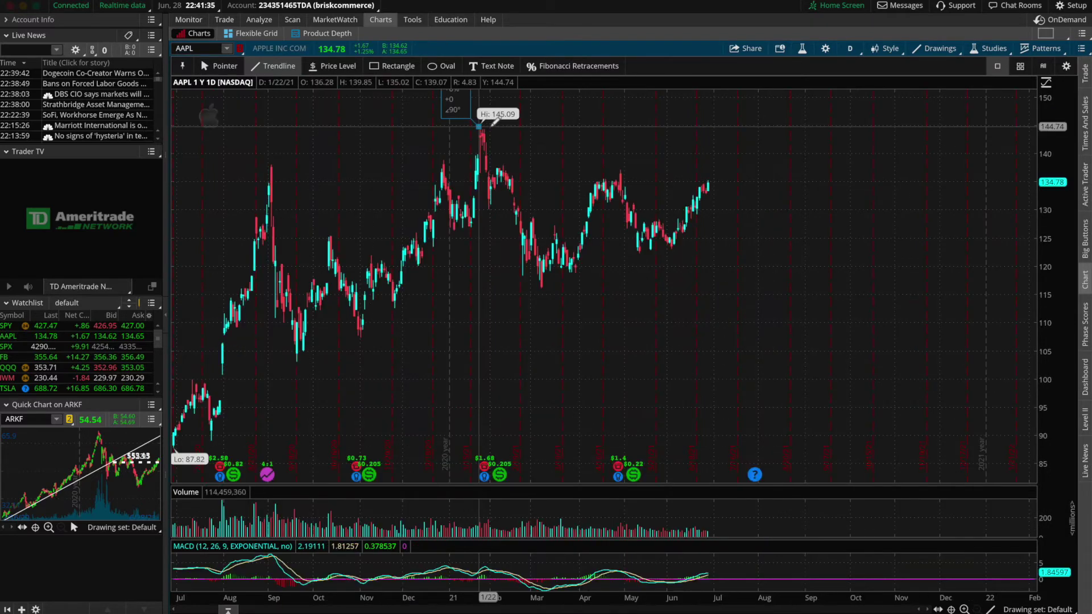
{"action": "left_click_drag", "start_coordinate": [480, 126], "coordinate": [762, 193]}
{"action": "mouse_move", "coordinate": [488, 297]}
{"action": "left_mouse_down"}
{"action": "mouse_move", "coordinate": [663, 261]}
{"action": "mouse_move", "coordinate": [765, 219]}
{"action": "left_mouse_up"}
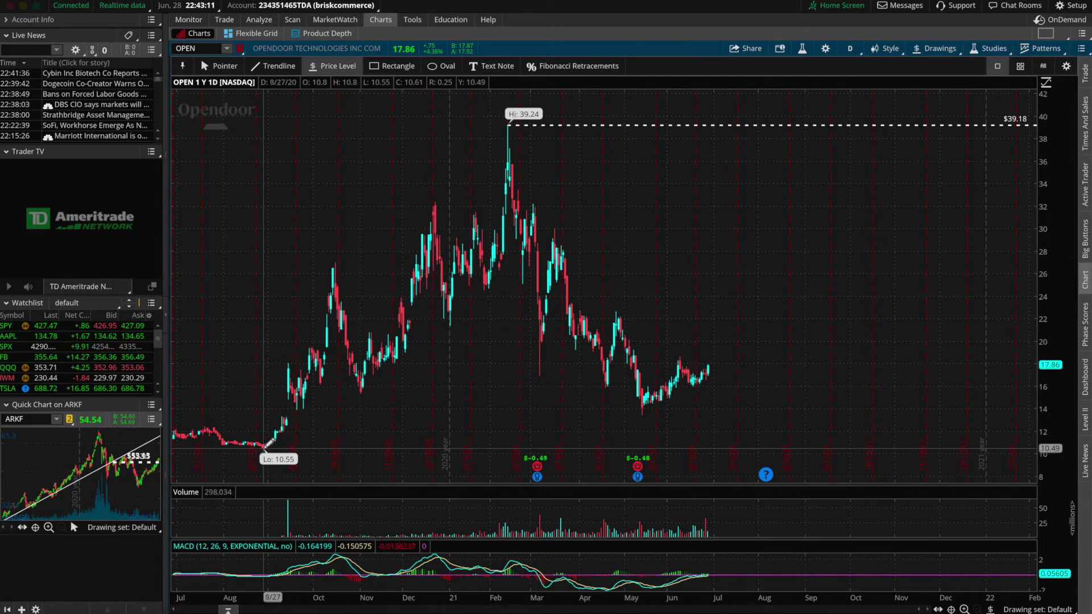
Place dashed price levels on OPEN at $14.2, $18.66, $29.1 and $26.43.
{"action": "left_click", "coordinate": [641, 406]}
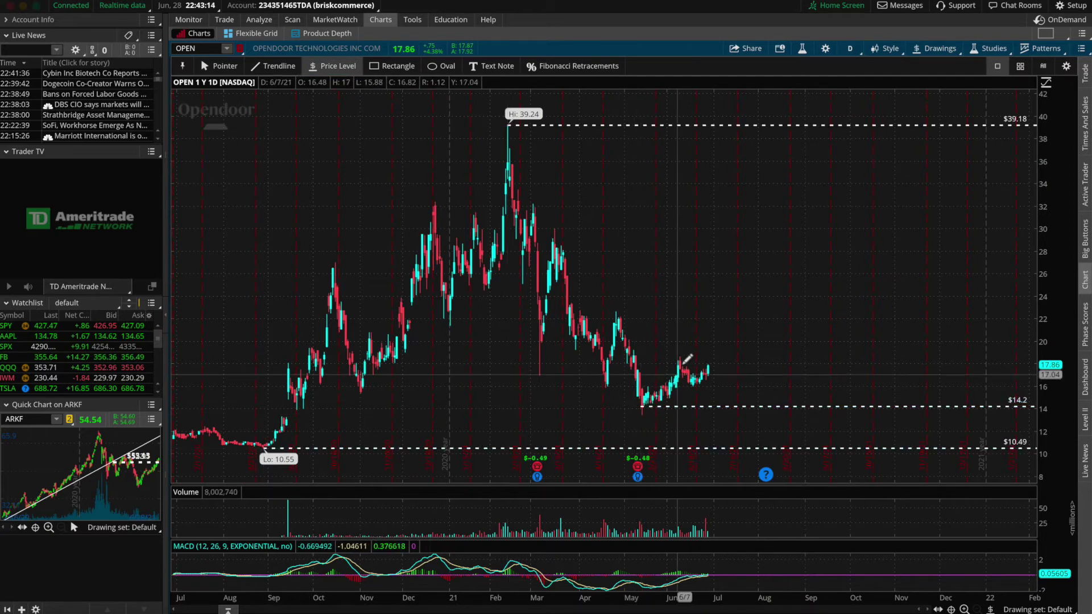
{"action": "left_click", "coordinate": [679, 356]}
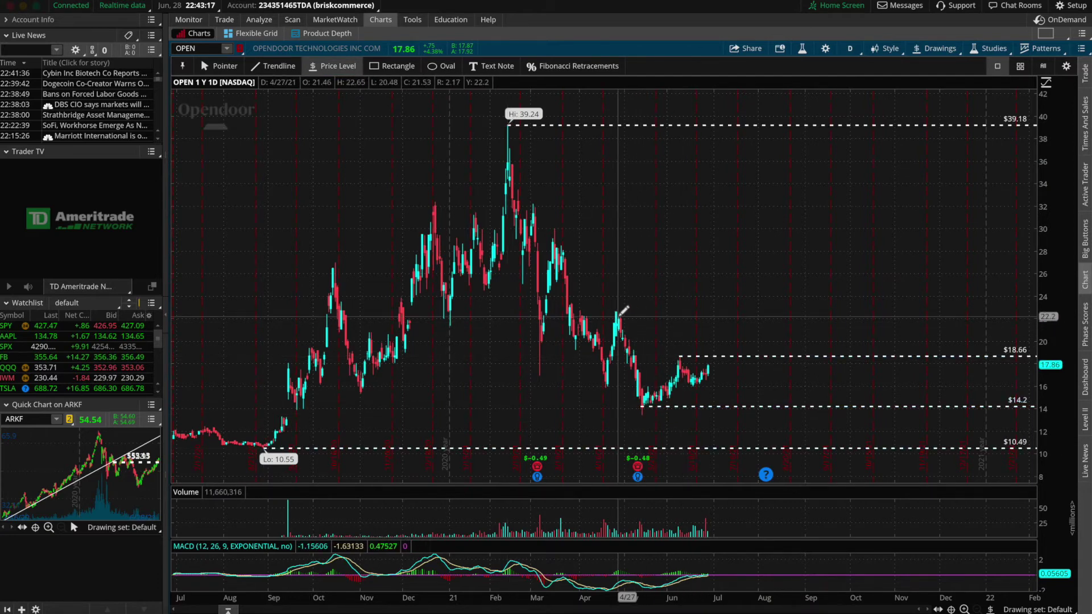
{"action": "left_click", "coordinate": [555, 239]}
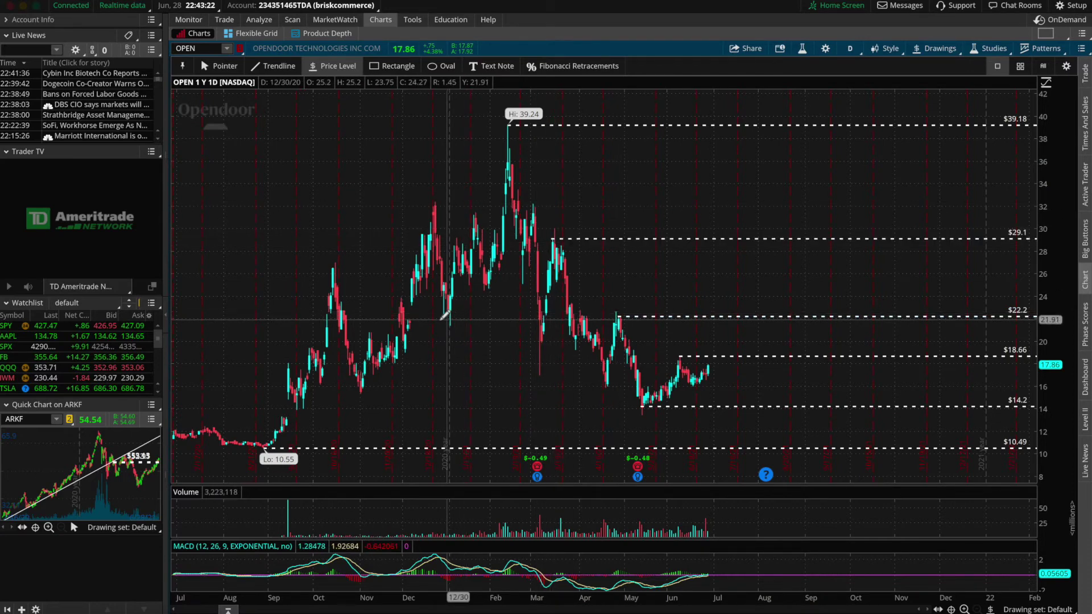
{"action": "left_click", "coordinate": [334, 268]}
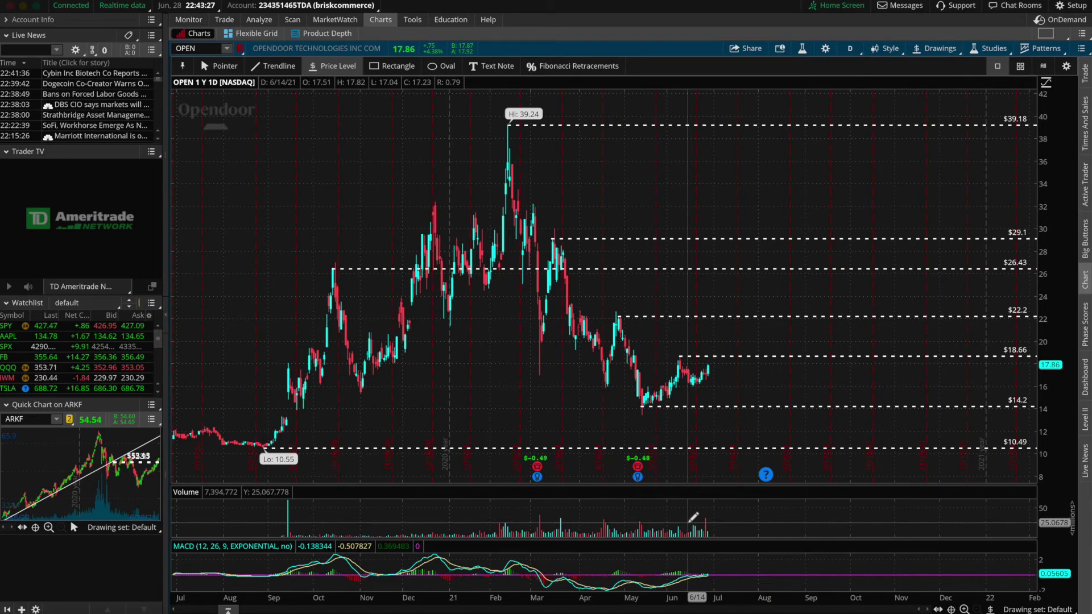
{"action": "left_click_drag", "start_coordinate": [624, 341], "coordinate": [756, 313]}
Draw OPEN's June triangle lines from the 6/9 high and from the 6/23 low back to 5/26.
{"action": "left_click", "coordinate": [582, 230]}
{"action": "left_click", "coordinate": [731, 326]}
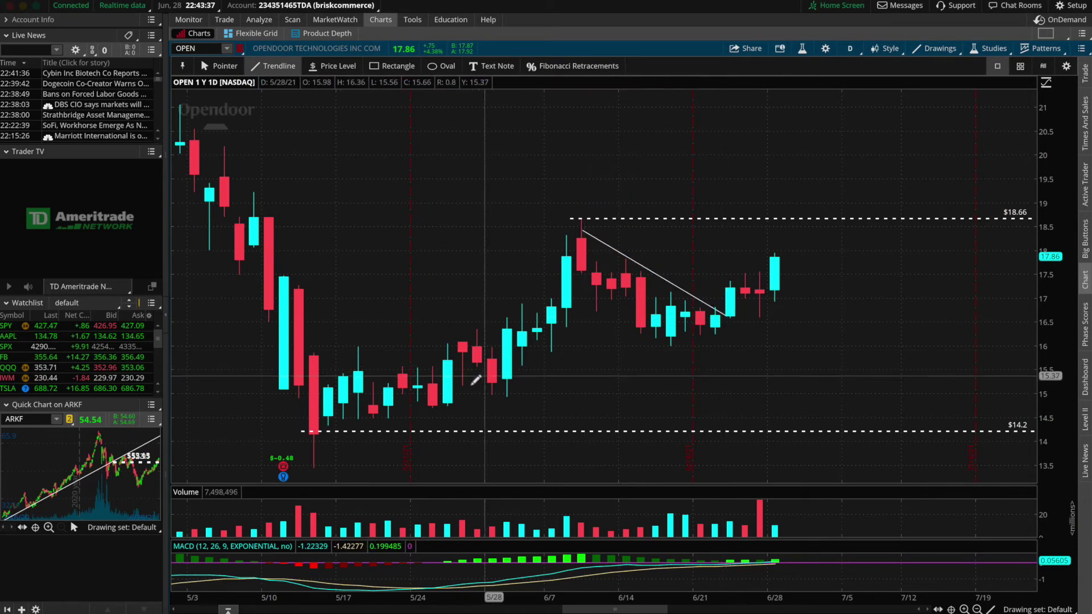
{"action": "left_click", "coordinate": [464, 397]}
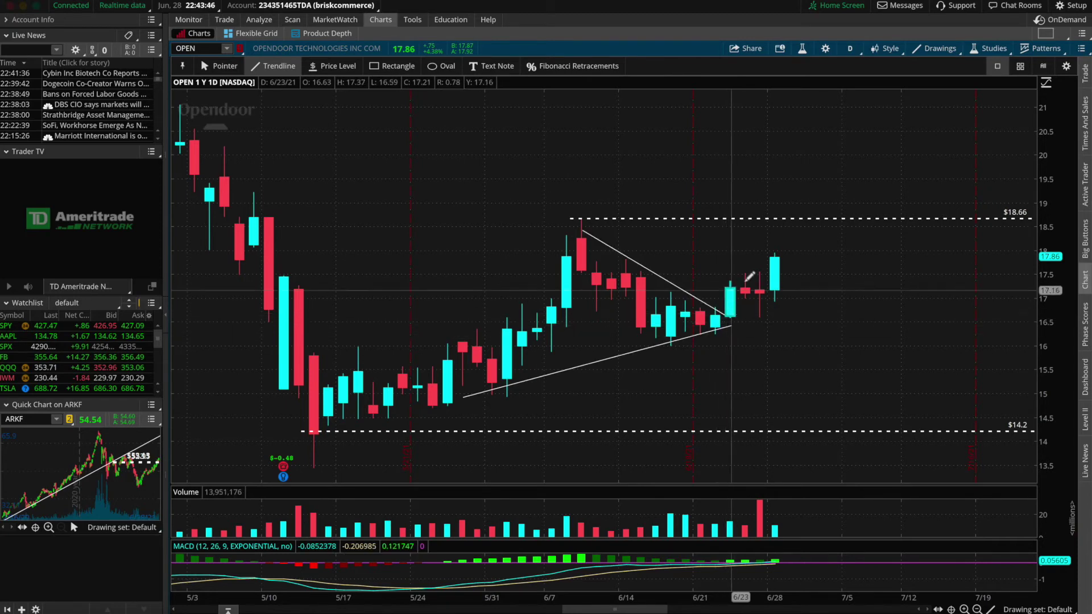
Zoom out and scroll back to bring the December–February run-up into view.
{"action": "scroll", "coordinate": [709, 305], "scroll_direction": "up", "scroll_amount": 5}
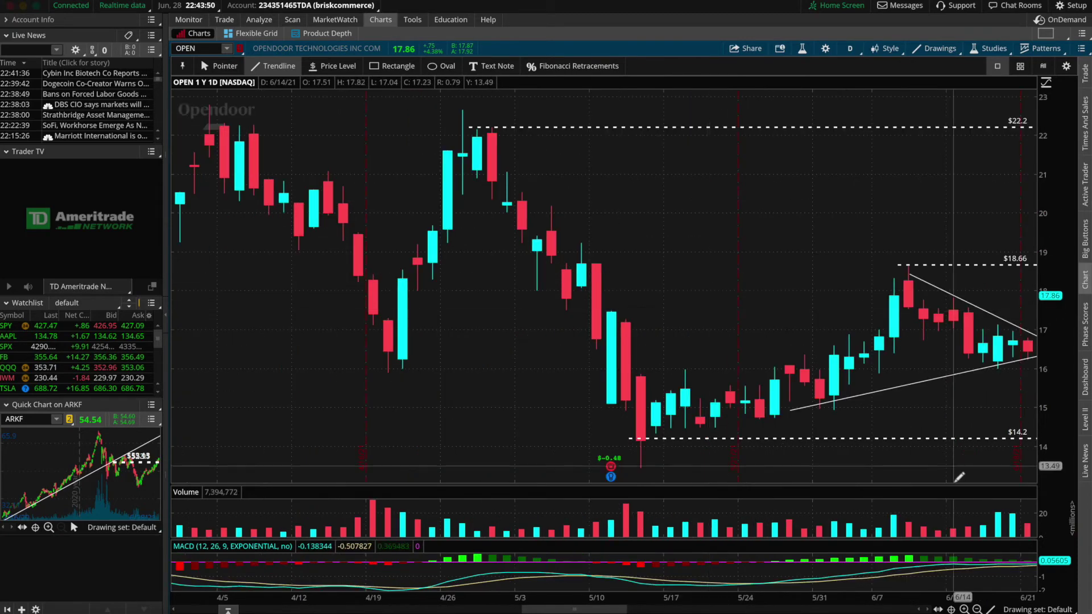
{"action": "left_click", "coordinate": [980, 609]}
{"action": "left_click", "coordinate": [979, 608]}
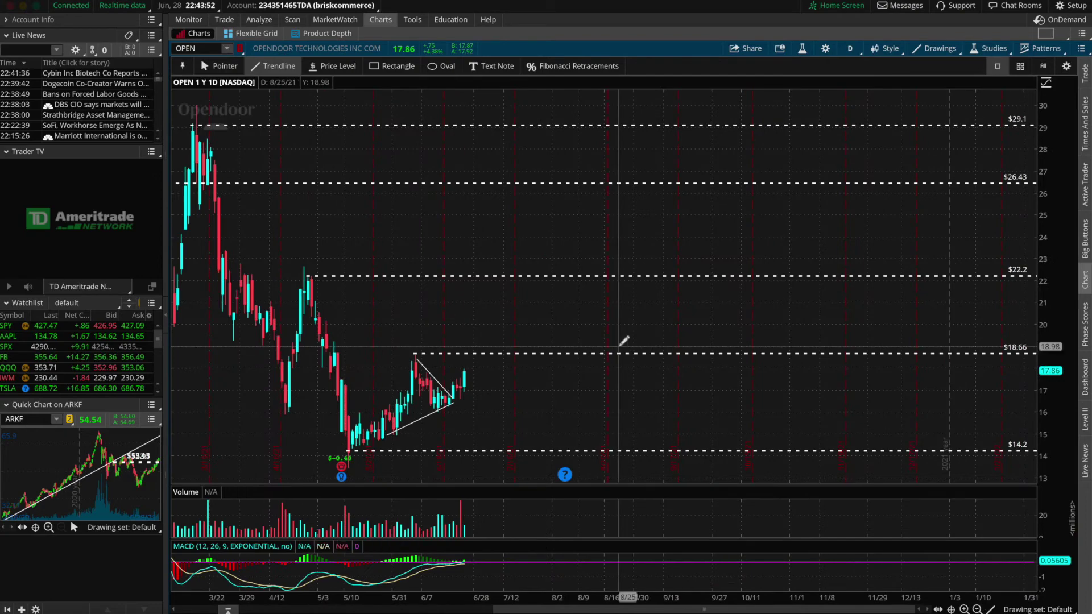
{"action": "scroll", "coordinate": [623, 341], "scroll_direction": "up", "scroll_amount": 6}
{"action": "scroll", "coordinate": [624, 340], "scroll_direction": "up", "scroll_amount": 4}
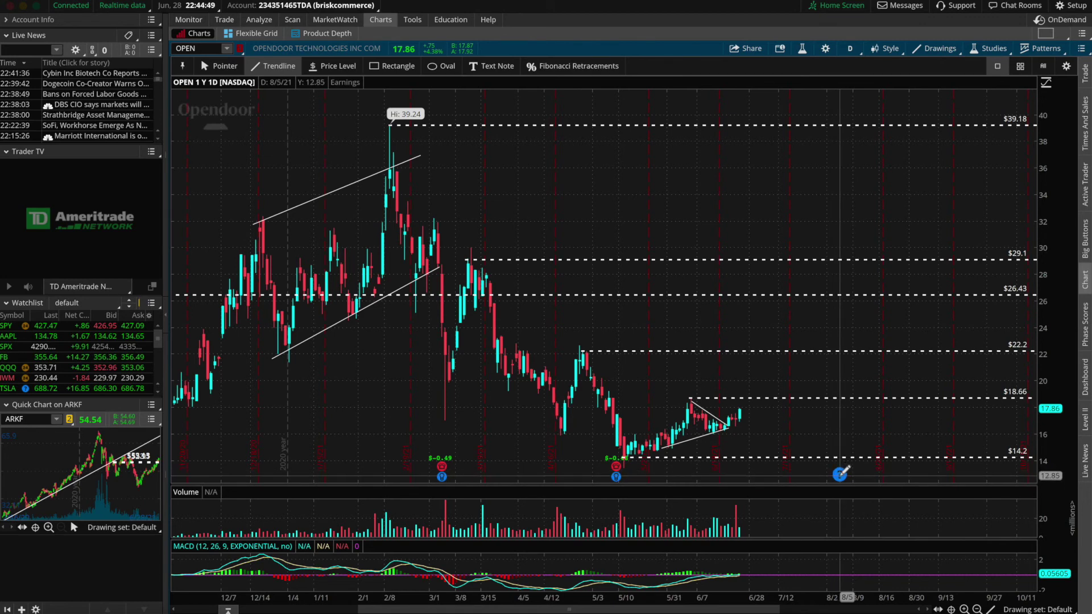
{"action": "mouse_move", "coordinate": [840, 473]}
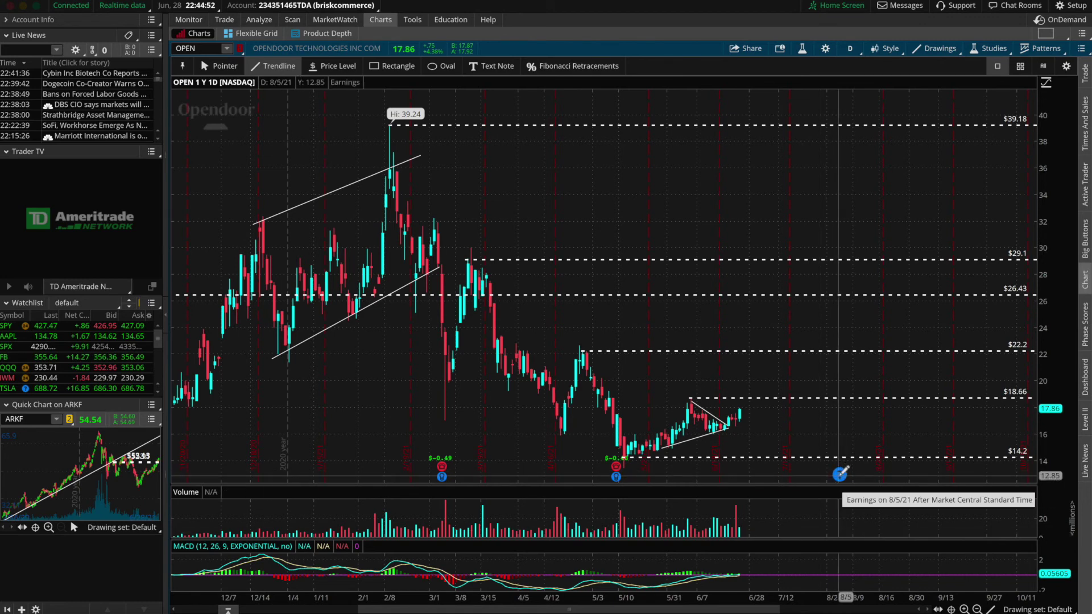